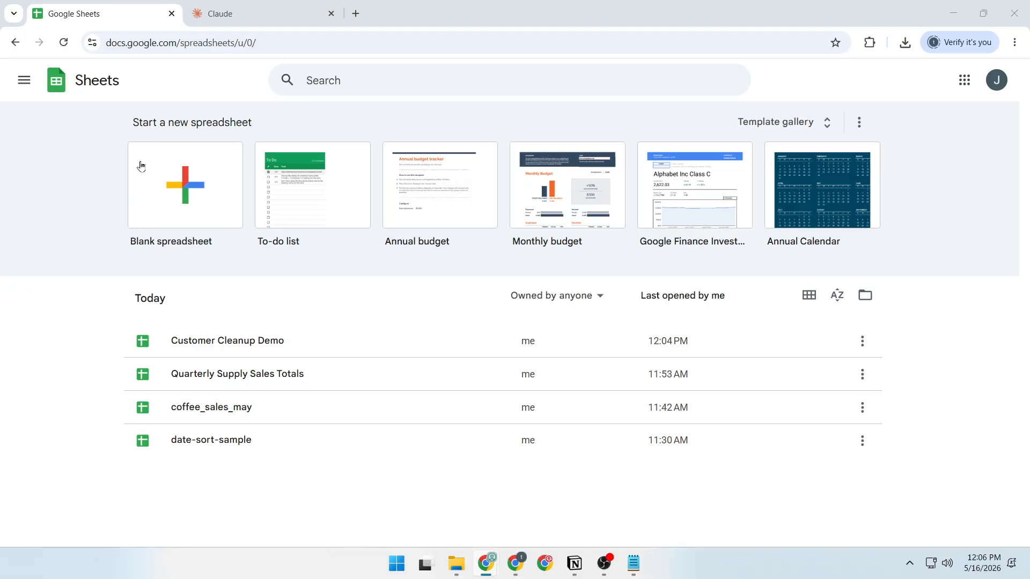
Open the Customer Cleanup Demo spreadsheet from the recent files
{"action": "left_click", "coordinate": [285, 42]}
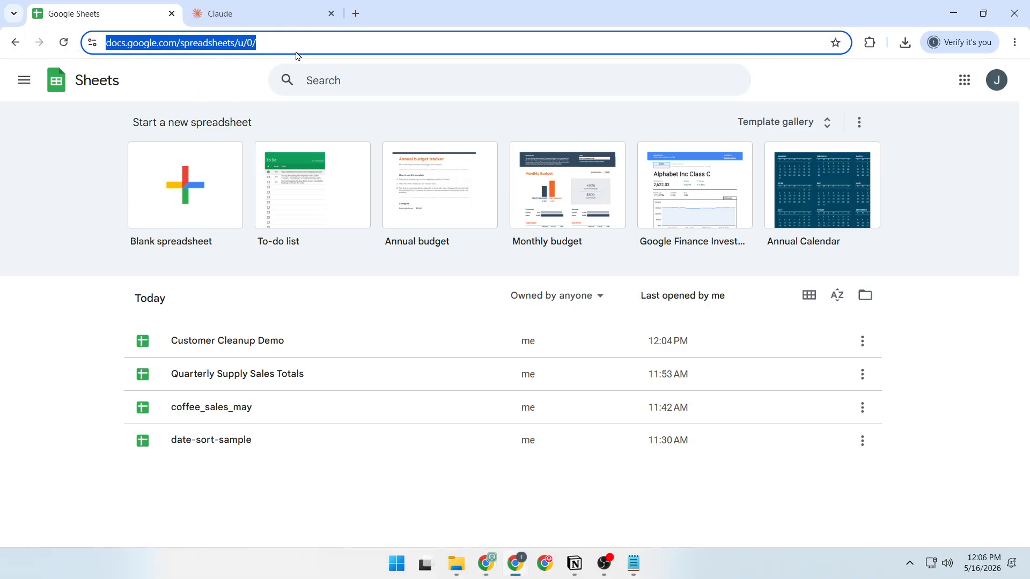
{"action": "left_click", "coordinate": [90, 196]}
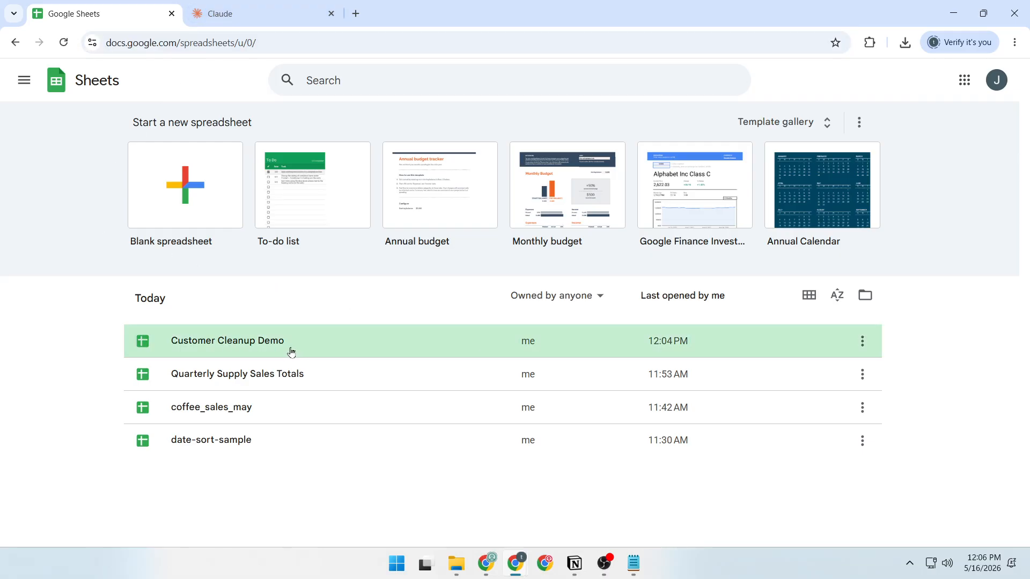
{"action": "left_click", "coordinate": [234, 350]}
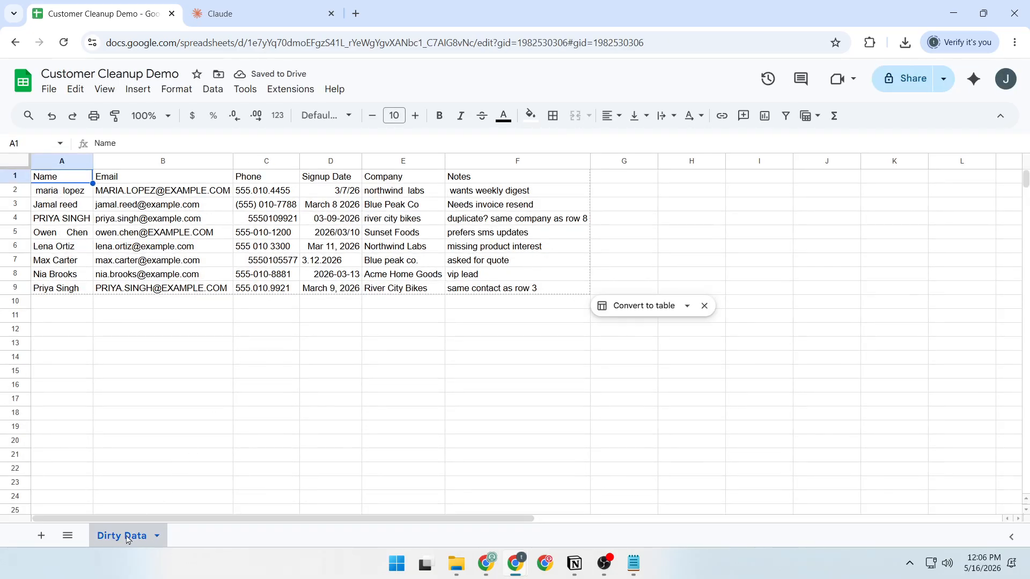
Select the full customer table, A1:F9, on the Dirty Data sheet
{"action": "left_click", "coordinate": [158, 372]}
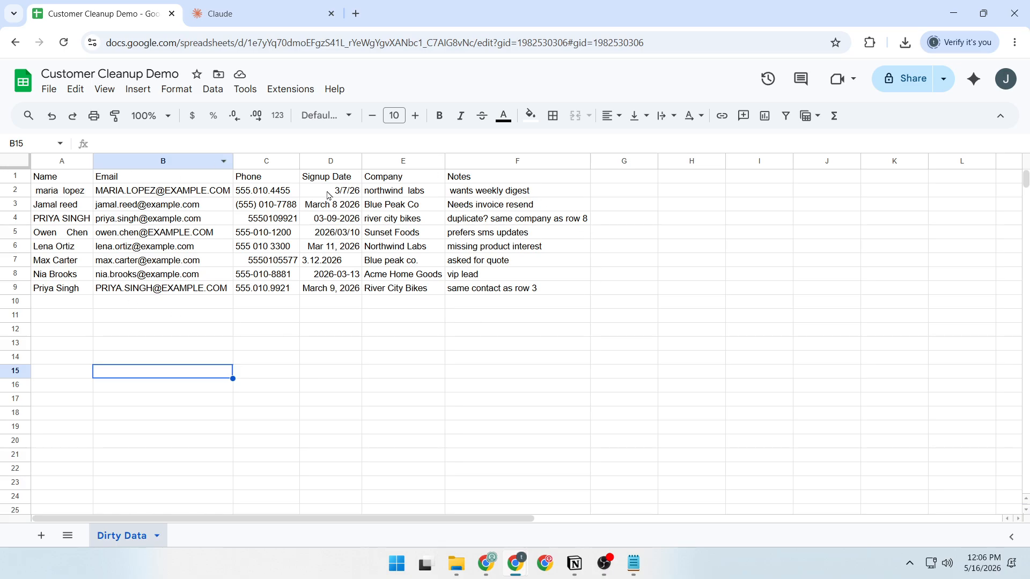
{"action": "left_click", "coordinate": [63, 181]}
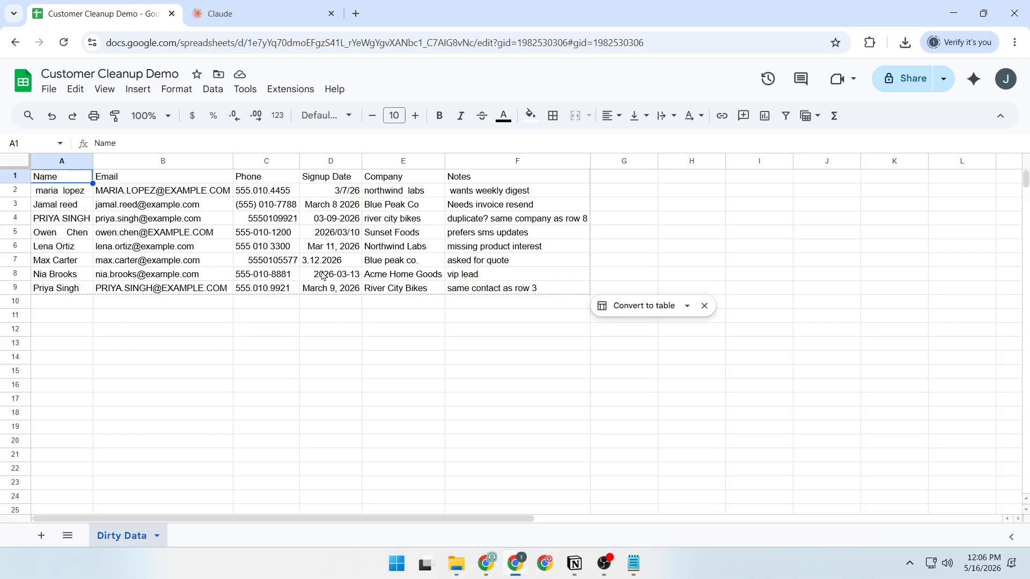
{"action": "key", "text": "ctrl+a"}
{"action": "key", "text": "ctrl+c"}
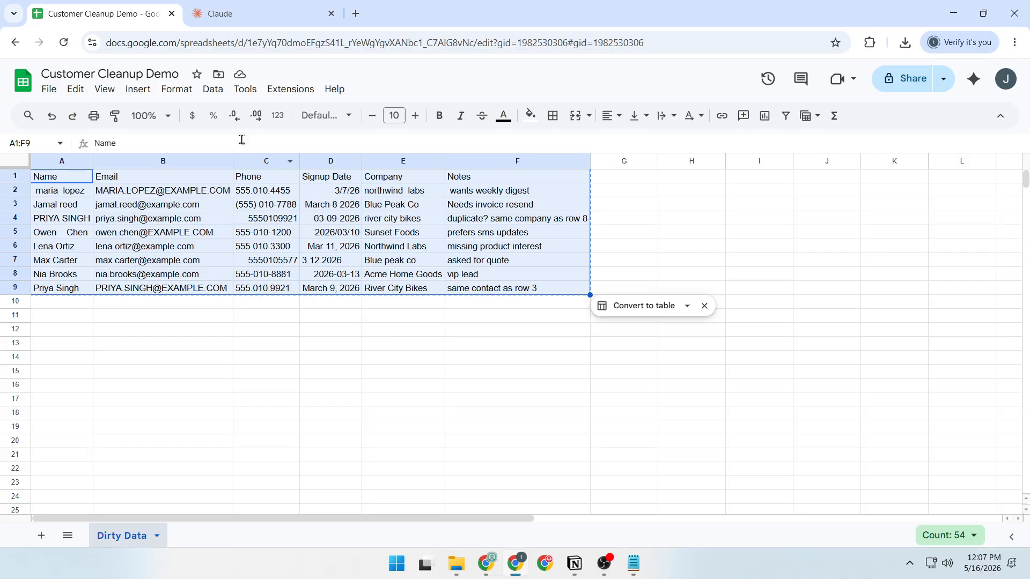
Switch to Claude and enter a prompt asking to standardize the spreadsheet data, add a Cleanup Note column, and return only CSV in one code block
{"action": "left_click", "coordinate": [262, 14]}
{"action": "left_click", "coordinate": [239, 44]}
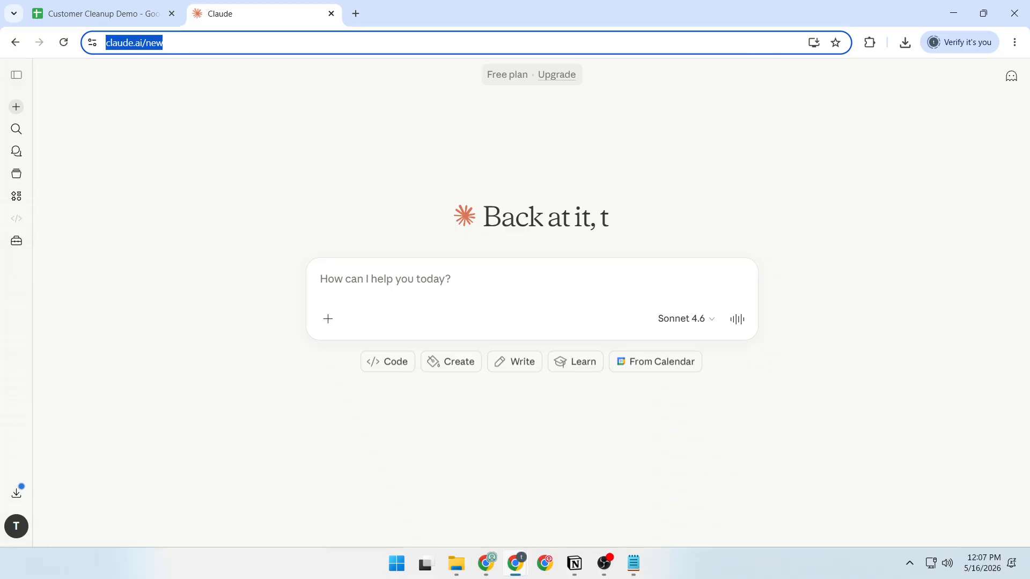
{"action": "left_click", "coordinate": [385, 288]}
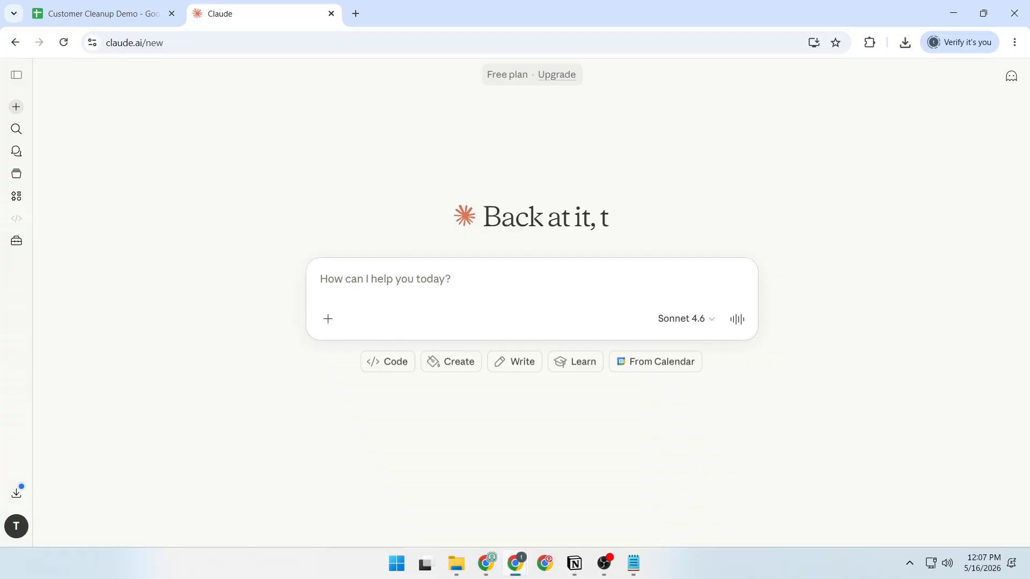
{"action": "key", "text": "alt+Tab"}
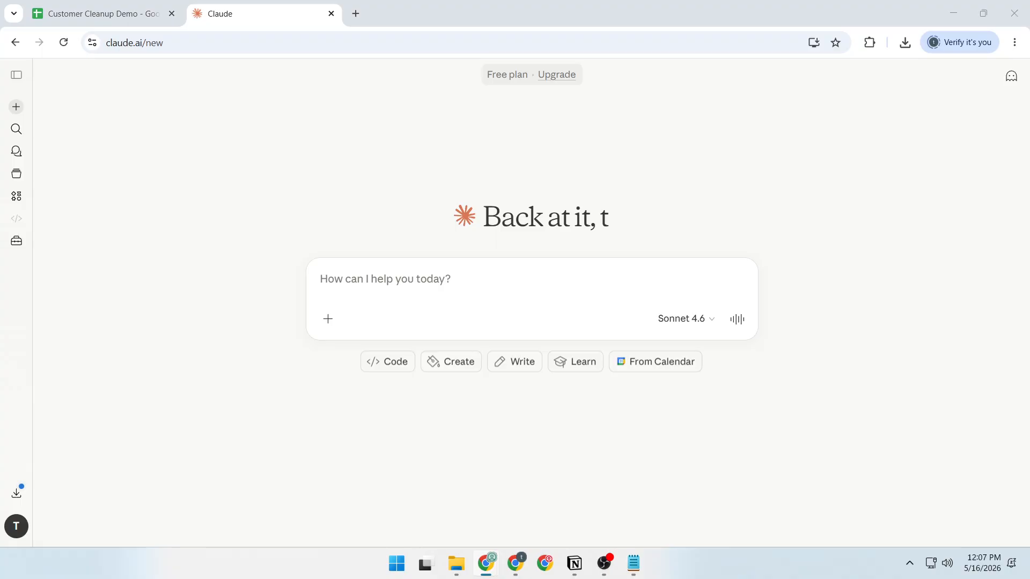
{"action": "left_click", "coordinate": [354, 292]}
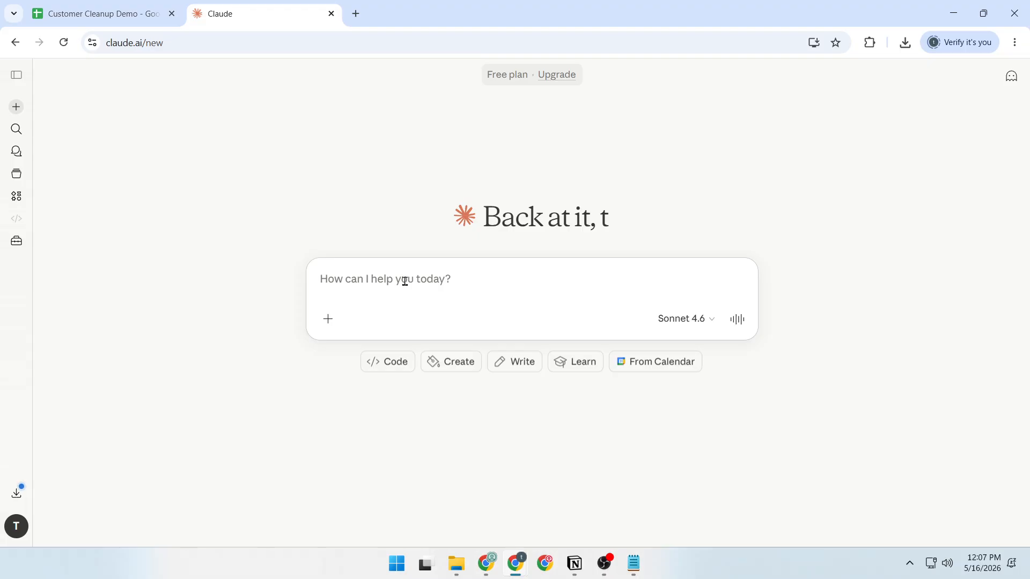
{"action": "type", "text": "Clean the spreadsheet data below. Standardize names to Title Case, lowercase the emails, format U.S. phone numbers as (555) 010-0000, convert signup dates to YYYY-MM-DD, standardize company names, shorten notes, and add a final column named Cleanup Note that flags duplicates or missing details. Return only CSV with the header row, inside one code block."}
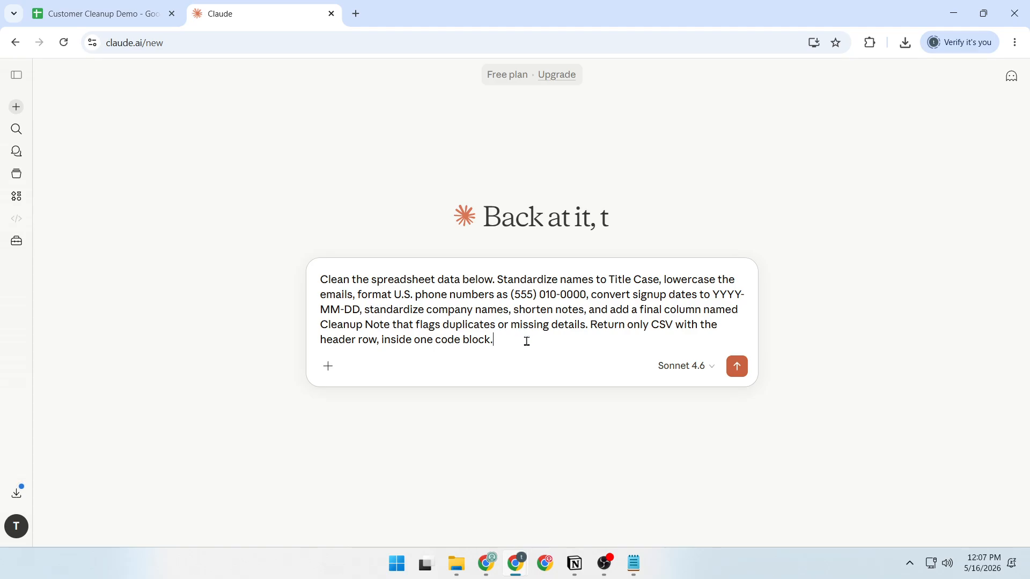
Copy the selected Dirty Data range from Google Sheets and paste it into Claude below the prompt, separated by a blank line
{"action": "key", "text": "shift+Return"}
{"action": "key", "text": "shift+Return"}
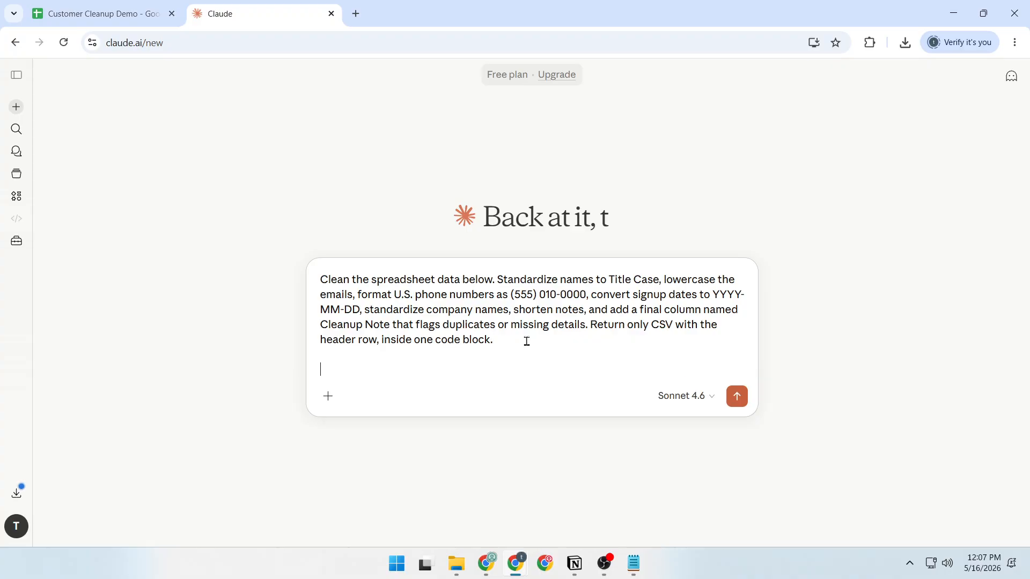
{"action": "left_click", "coordinate": [83, 12]}
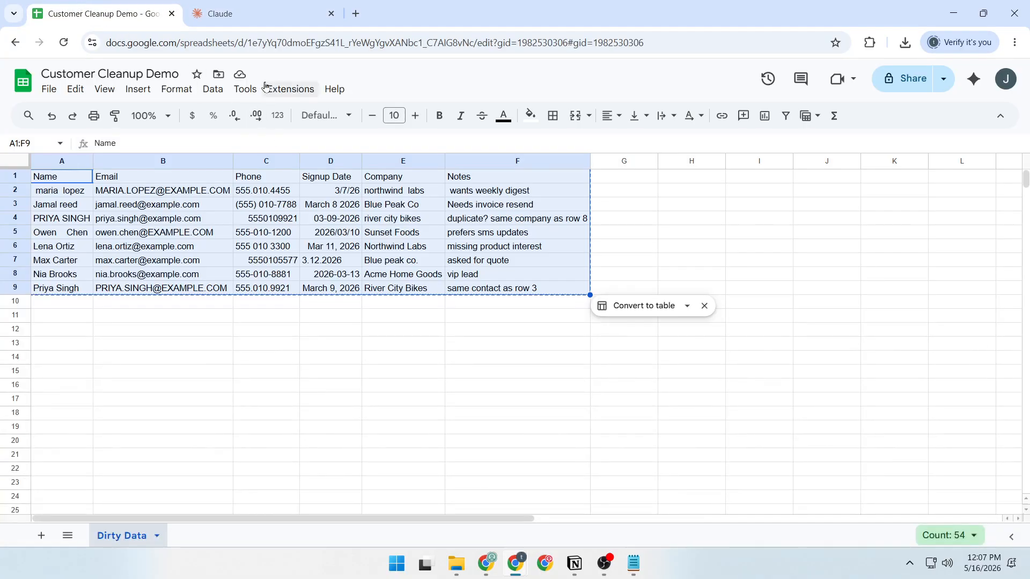
{"action": "left_click", "coordinate": [253, 8]}
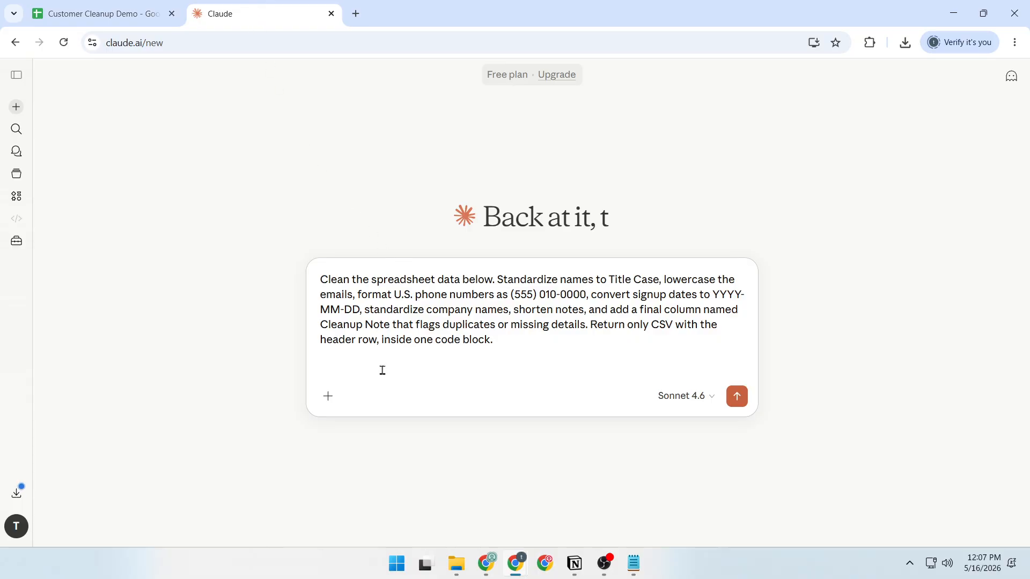
{"action": "key", "text": "ctrl+v"}
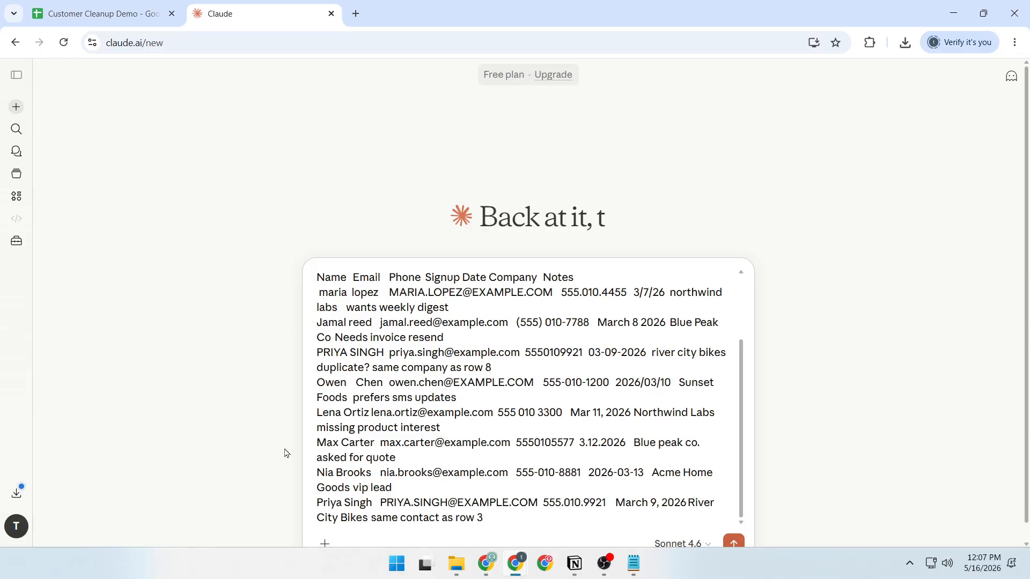
Review the combined prompt and customer data, and send the message to Claude
{"action": "scroll", "coordinate": [596, 385], "scroll_direction": "up", "scroll_amount": 3}
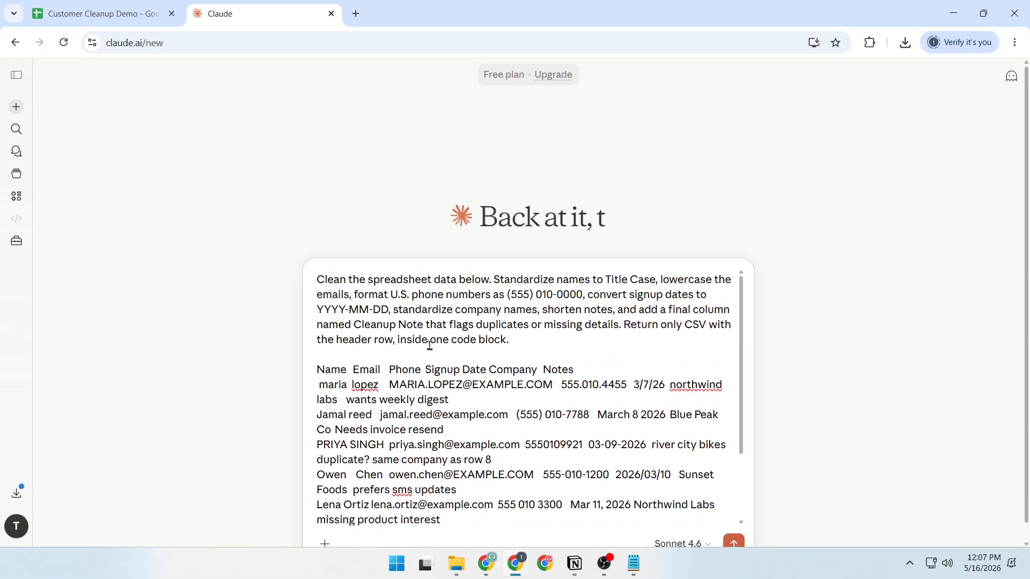
{"action": "scroll", "coordinate": [541, 370], "scroll_direction": "down", "scroll_amount": 5}
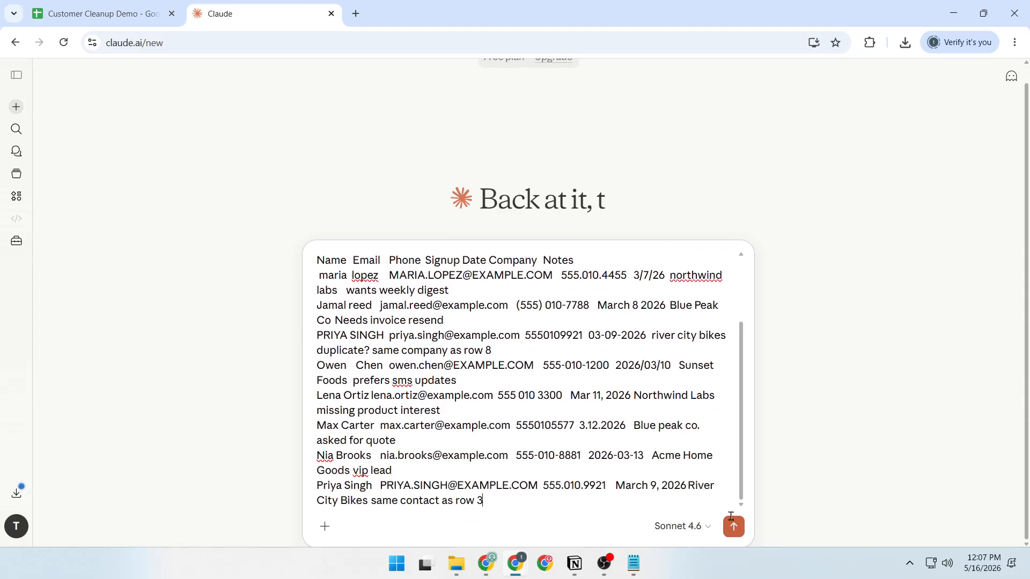
{"action": "left_click", "coordinate": [735, 527]}
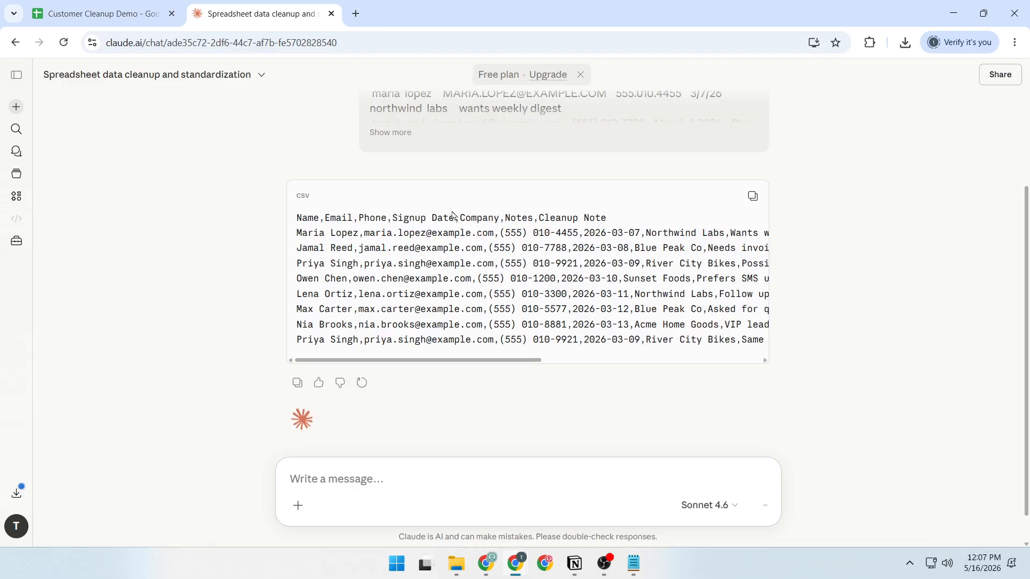
Copy the cleaned CSV from the code block in Claude's reply
{"action": "double_click", "coordinate": [296, 196]}
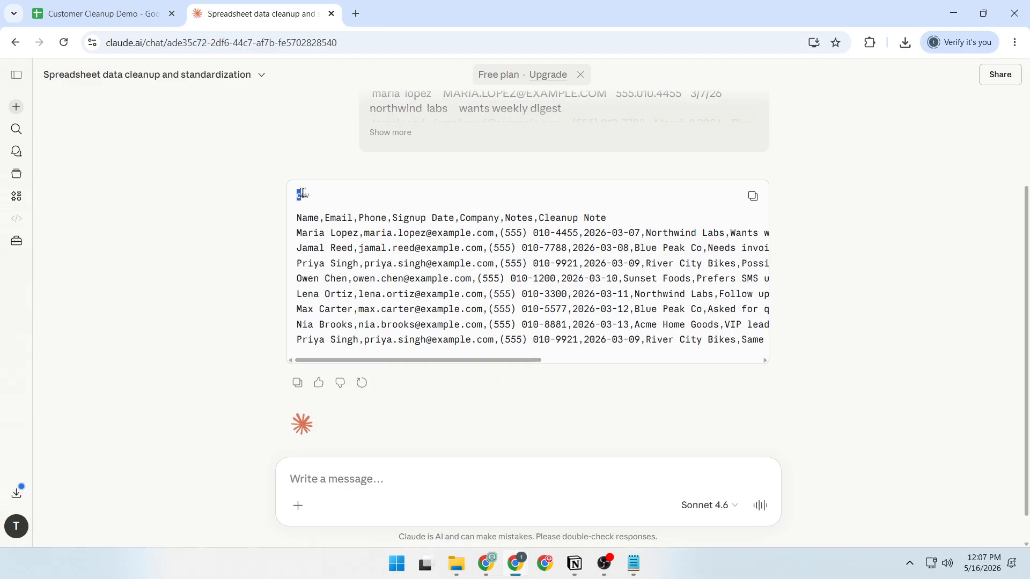
{"action": "left_click", "coordinate": [345, 202]}
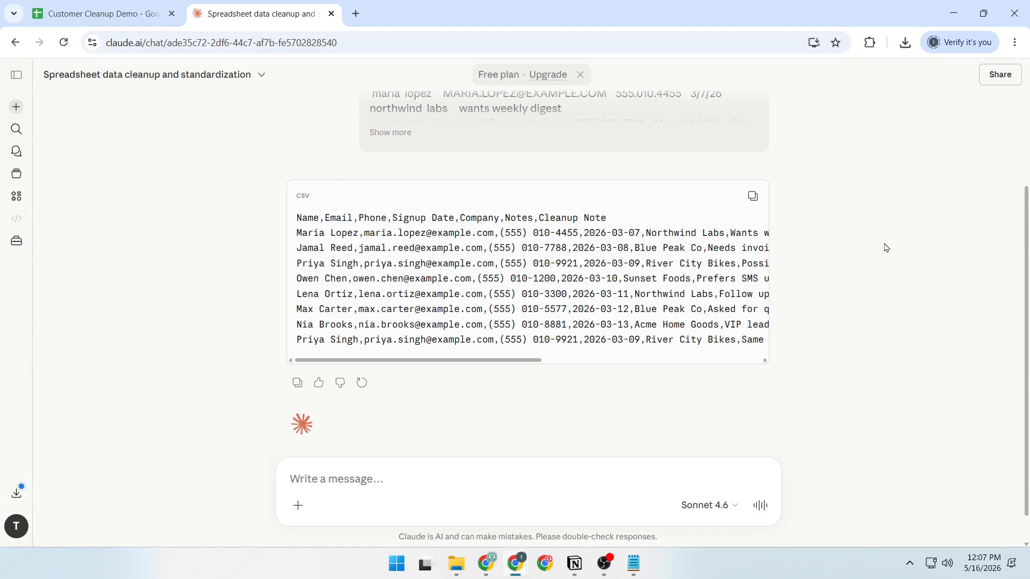
{"action": "left_click", "coordinate": [752, 199]}
{"action": "left_click_drag", "start_coordinate": [295, 221], "coordinate": [404, 365]}
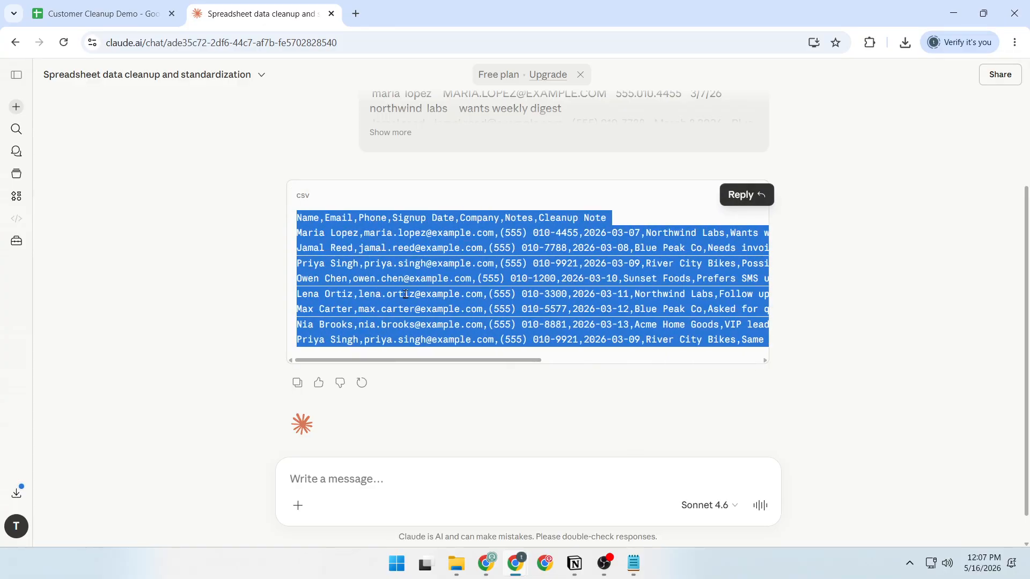
{"action": "left_click", "coordinate": [614, 237]}
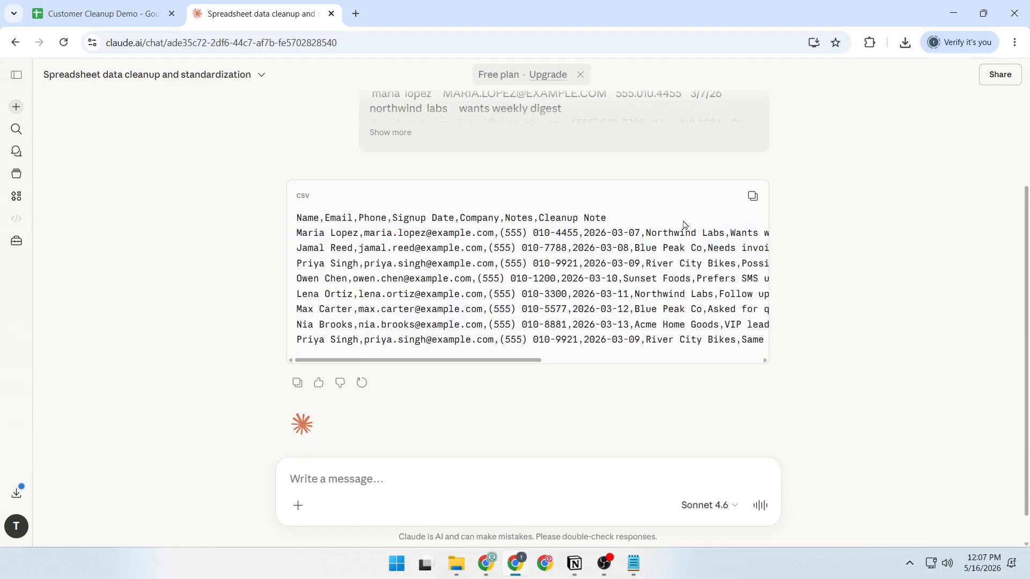
{"action": "left_click", "coordinate": [751, 196]}
Switch back to the Customer Cleanup Demo spreadsheet and add a new sheet named "Claude Cleaned"
{"action": "left_click", "coordinate": [127, 4]}
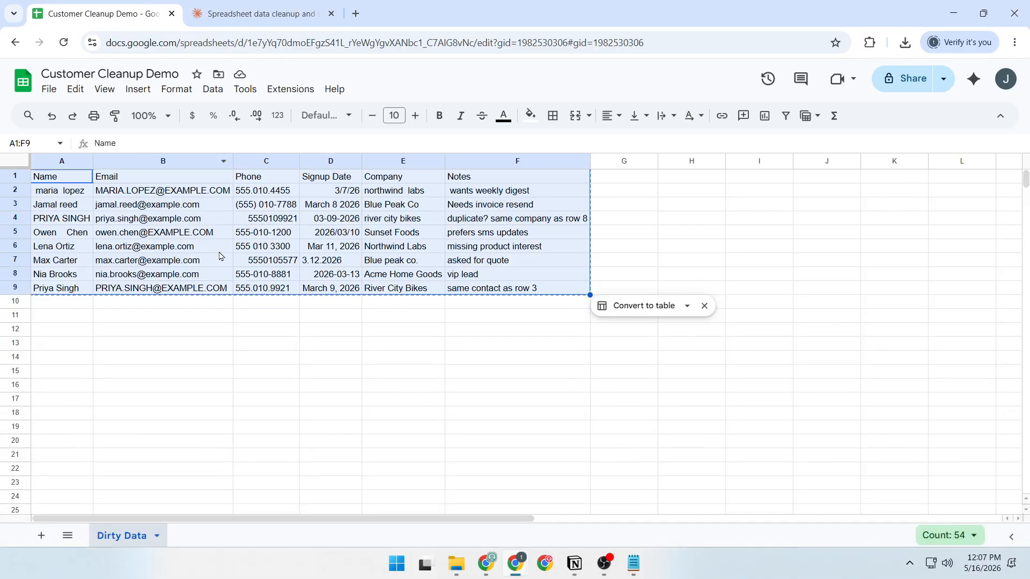
{"action": "left_click", "coordinate": [44, 538]}
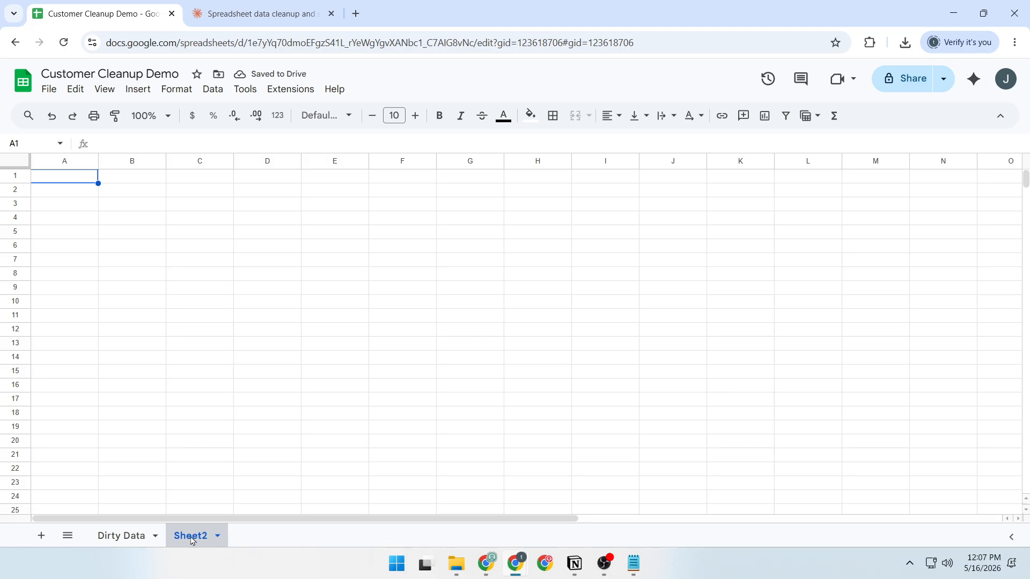
{"action": "double_click", "coordinate": [192, 537]}
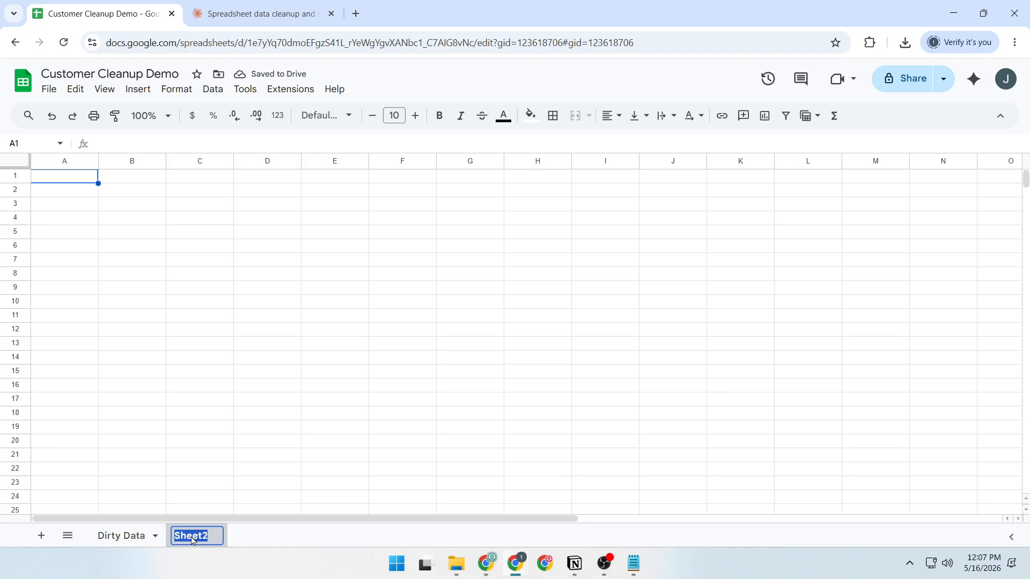
{"action": "type", "text": "C"}
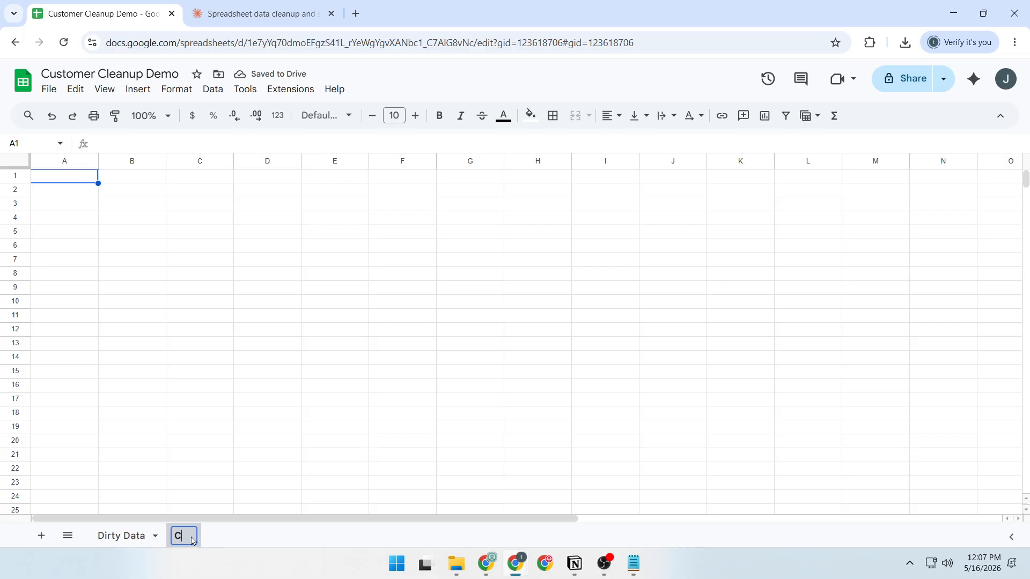
{"action": "type", "text": "laude"}
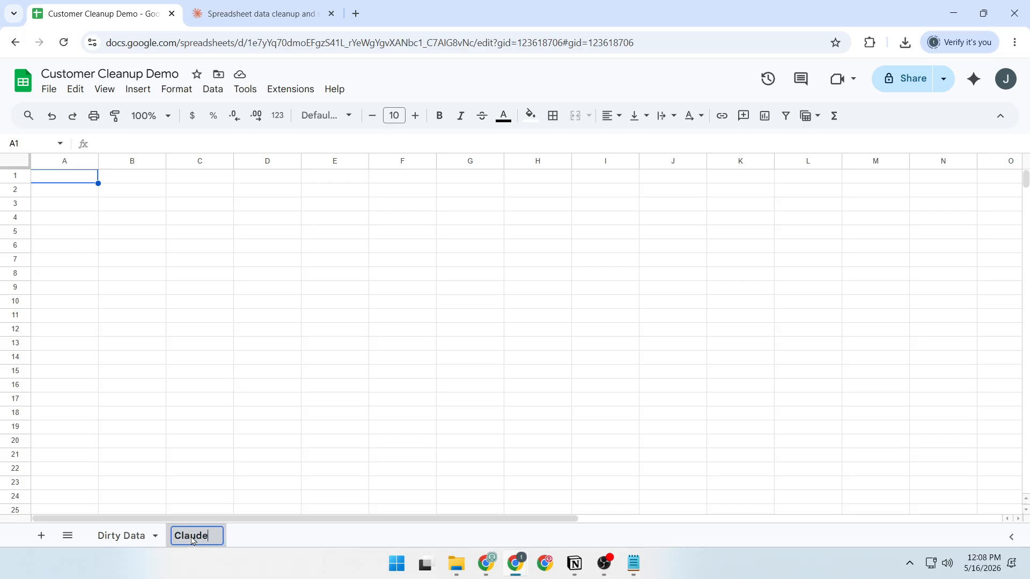
{"action": "type", "text": " Cleaned"}
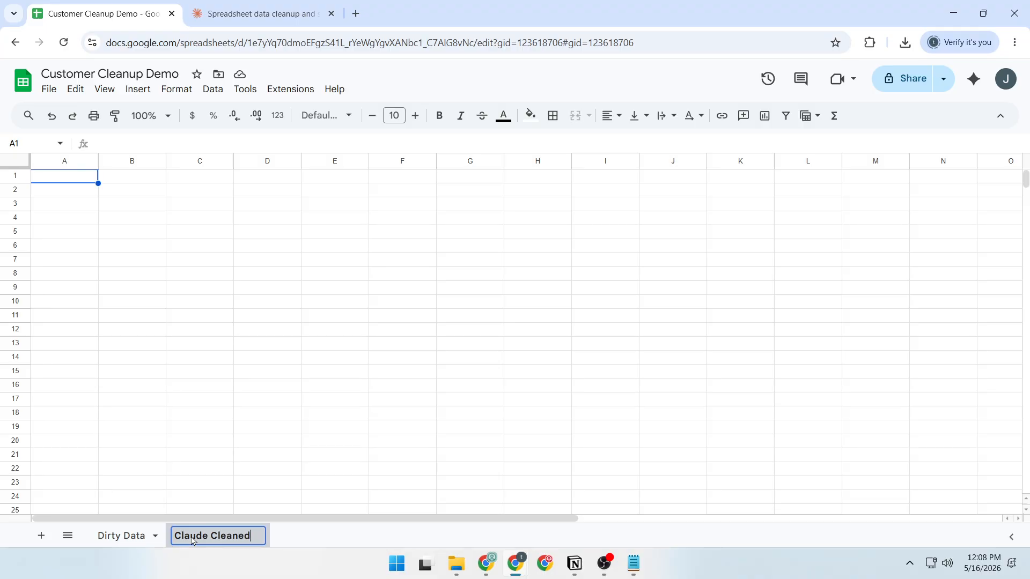
{"action": "key", "text": "Return"}
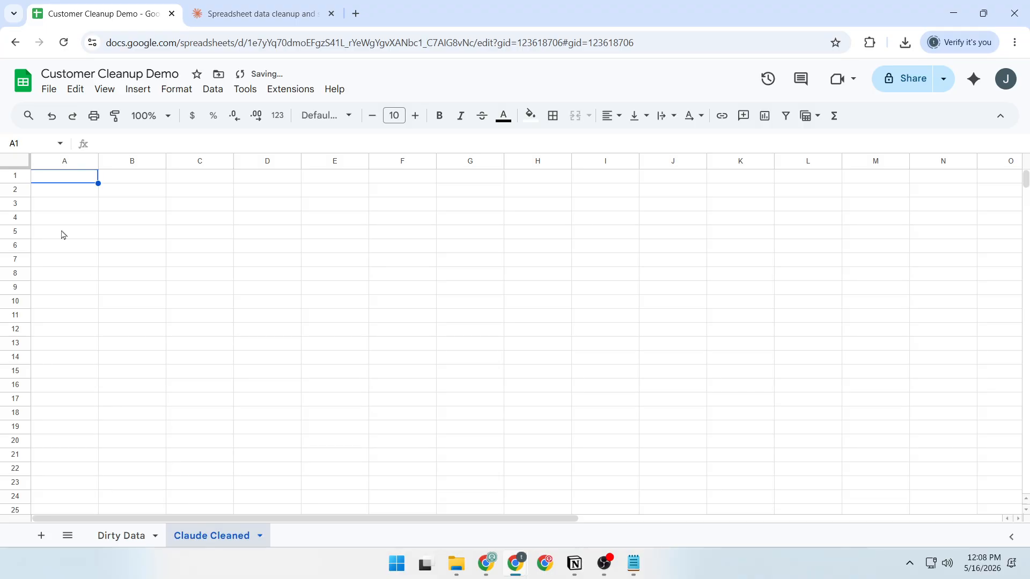
Paste the cleaned CSV into cell A1 of the Claude Cleaned sheet and split the text to columns
{"action": "left_click", "coordinate": [68, 178]}
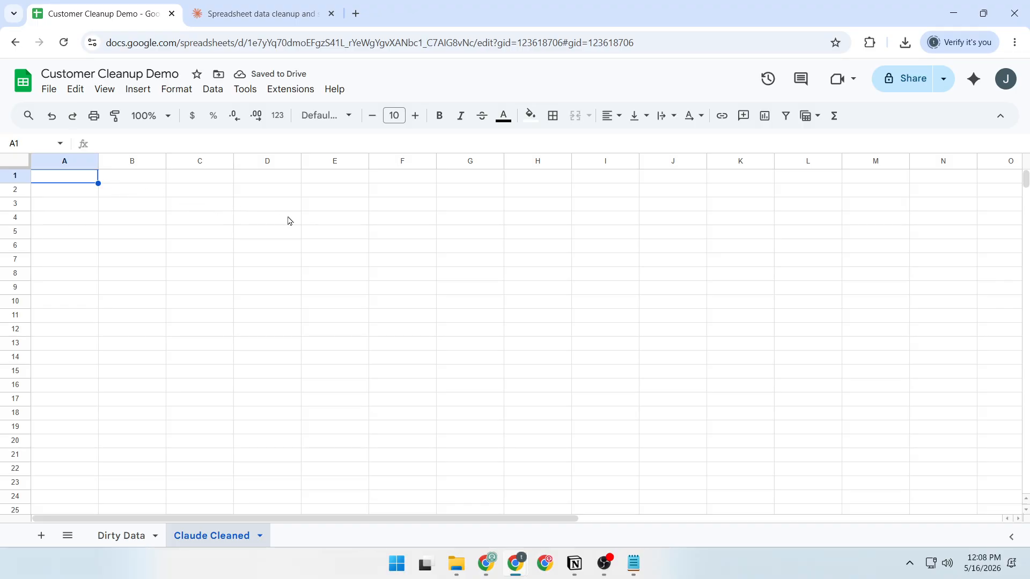
{"action": "key", "text": "ctrl+v"}
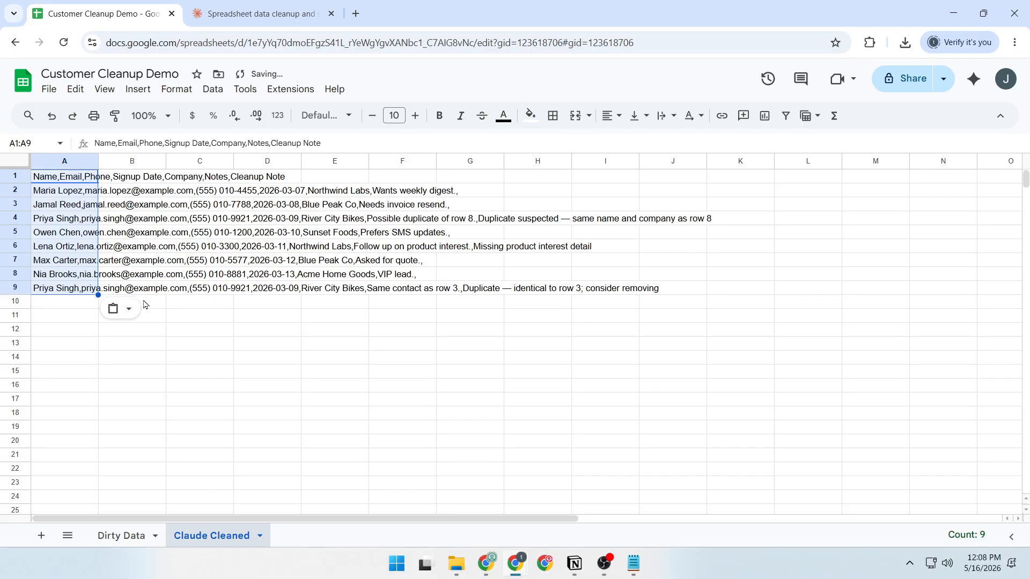
{"action": "left_click", "coordinate": [128, 309]}
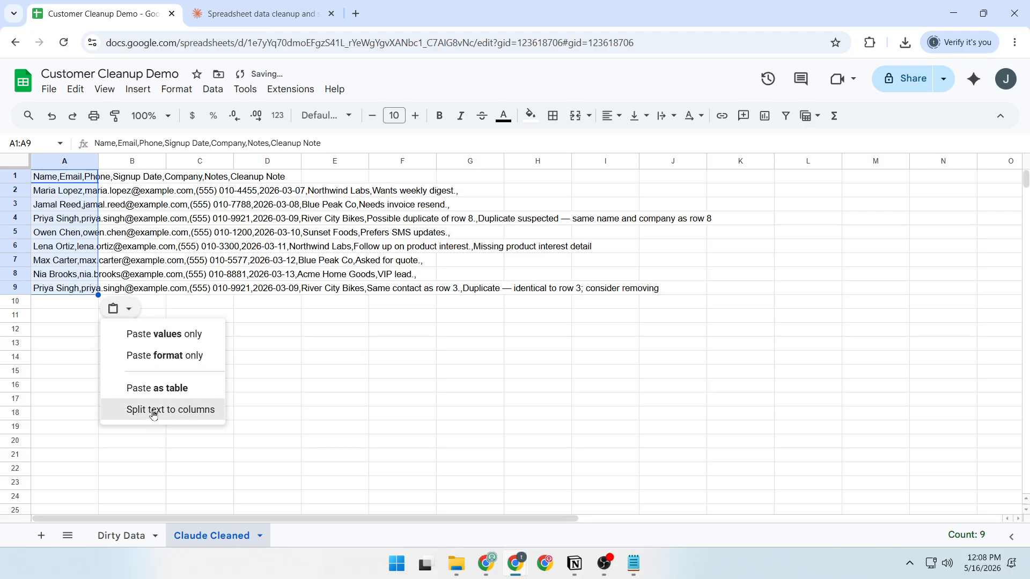
{"action": "left_click", "coordinate": [181, 414]}
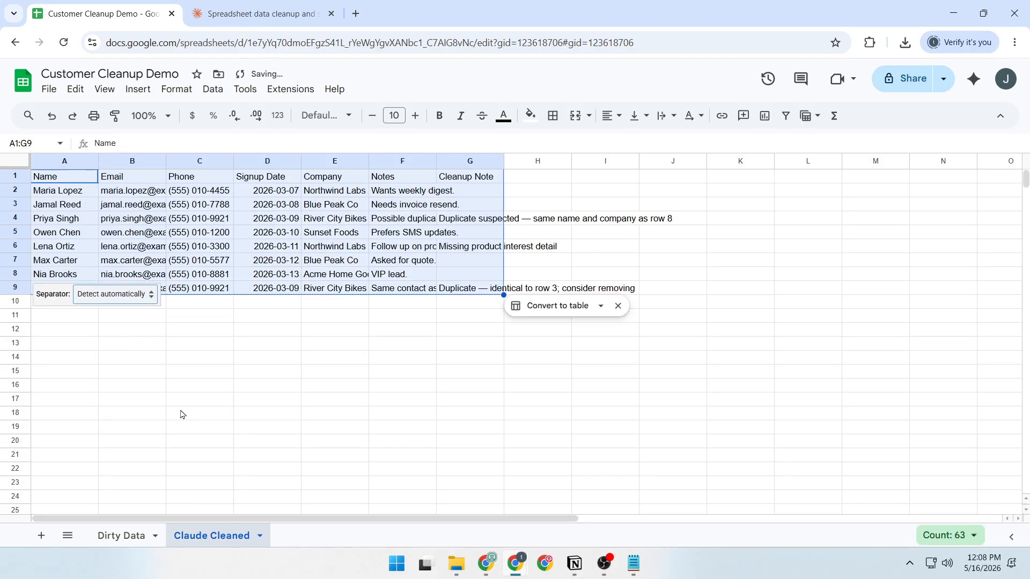
{"action": "left_click", "coordinate": [302, 374]}
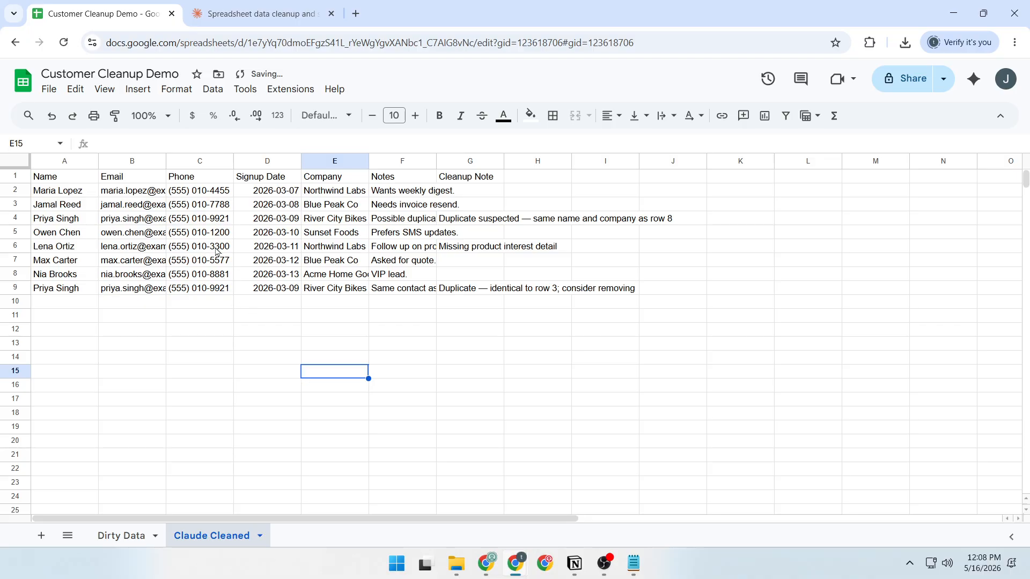
Select the whole Claude Cleaned sheet and auto-fit all column widths to their contents
{"action": "left_click", "coordinate": [241, 234]}
{"action": "key", "text": "ctrl+a"}
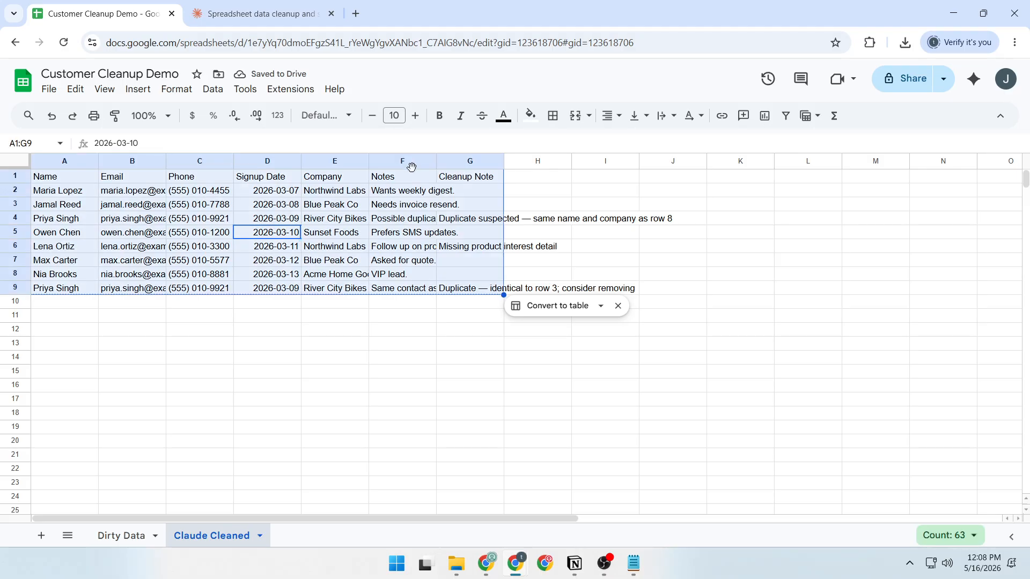
{"action": "double_click", "coordinate": [437, 159]}
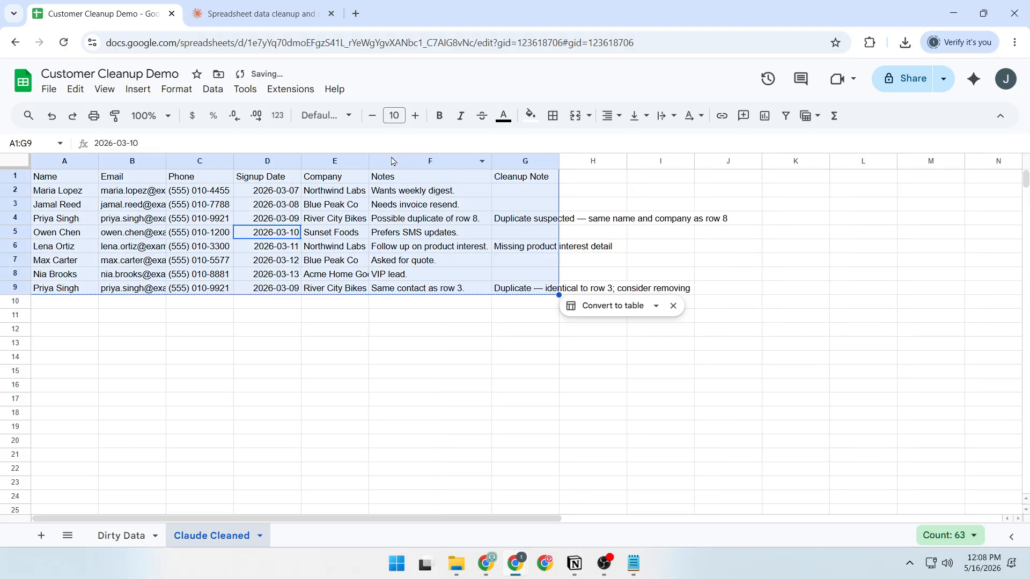
{"action": "key", "text": "ctrl+a"}
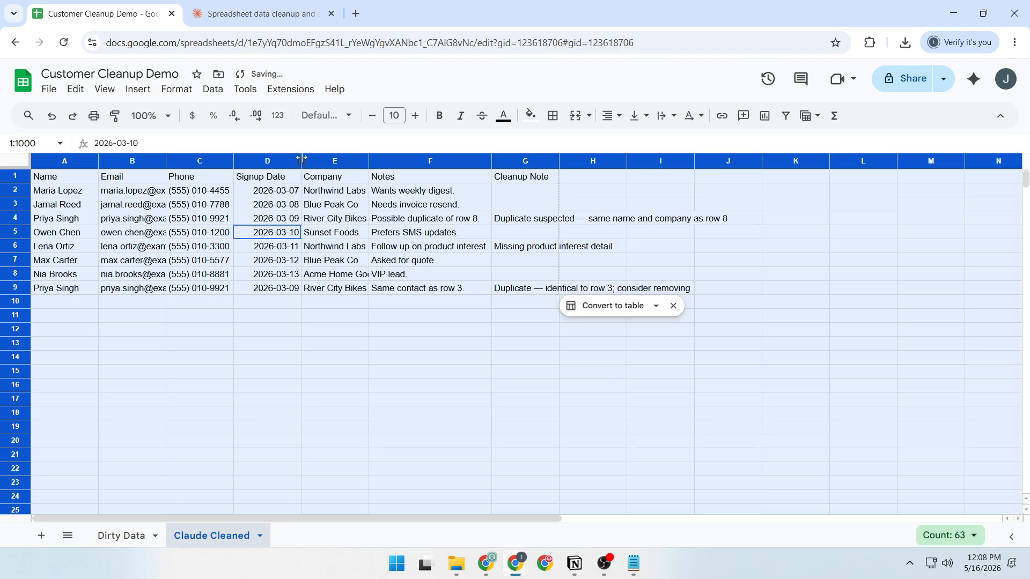
{"action": "double_click", "coordinate": [301, 160]}
{"action": "left_click", "coordinate": [283, 348]}
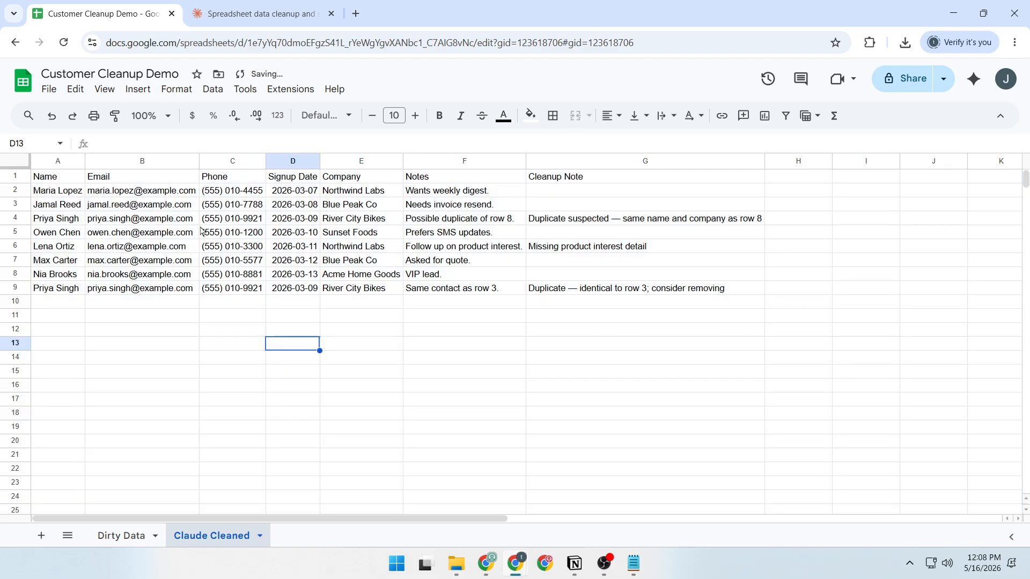
Compare the email and phone columns of the Claude Cleaned sheet with the originals in the Dirty Data sheet
{"action": "left_click", "coordinate": [63, 191]}
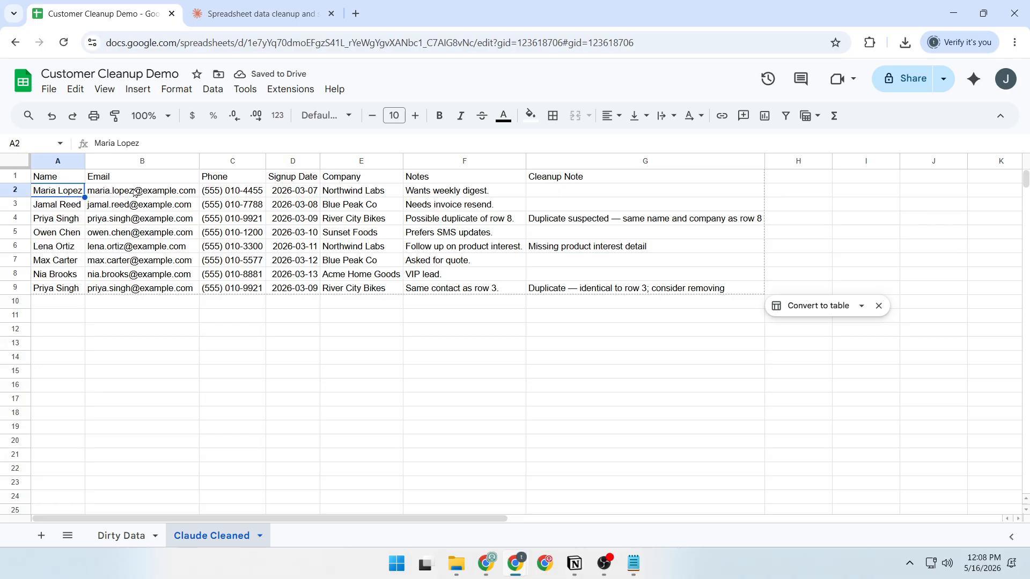
{"action": "left_click_drag", "start_coordinate": [136, 192], "coordinate": [144, 290]}
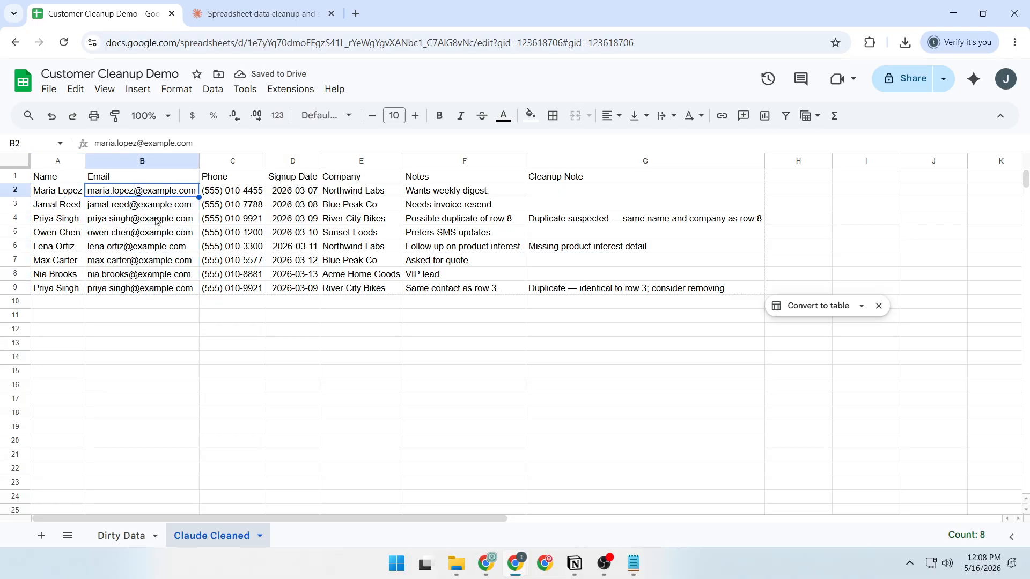
{"action": "left_click", "coordinate": [144, 543]}
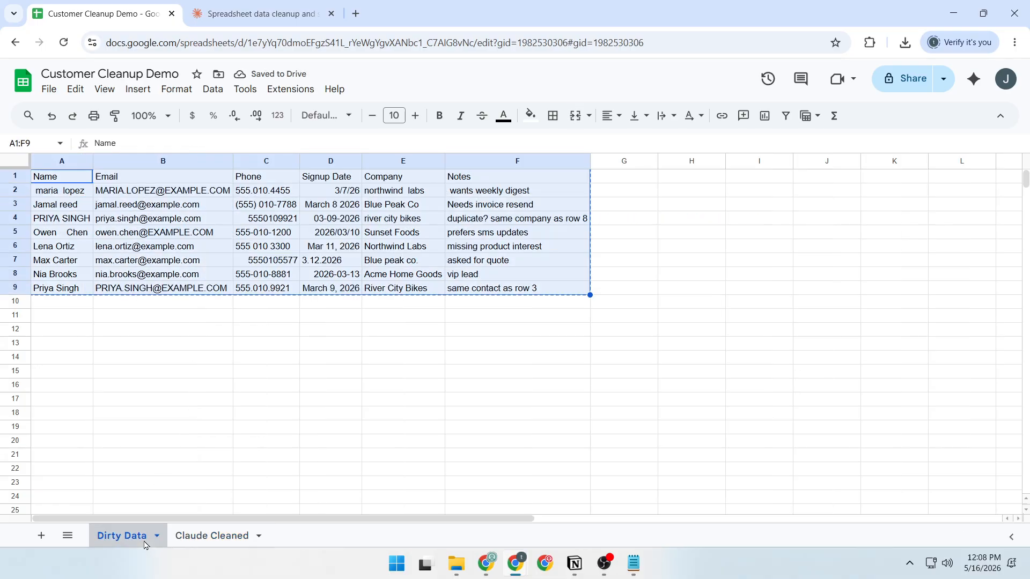
{"action": "left_click", "coordinate": [167, 191]}
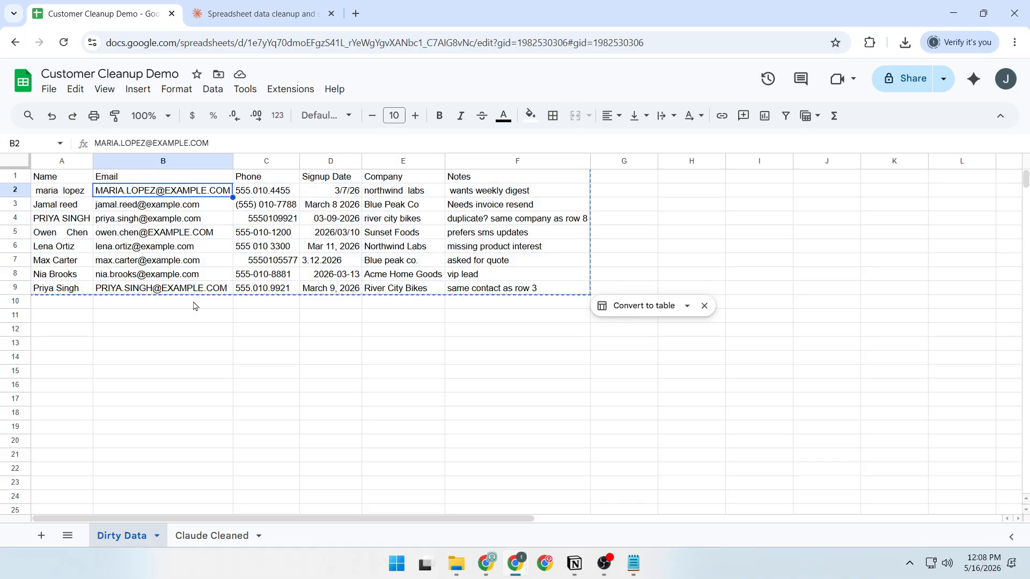
{"action": "left_click", "coordinate": [213, 535]}
{"action": "left_click_drag", "start_coordinate": [247, 192], "coordinate": [244, 289]}
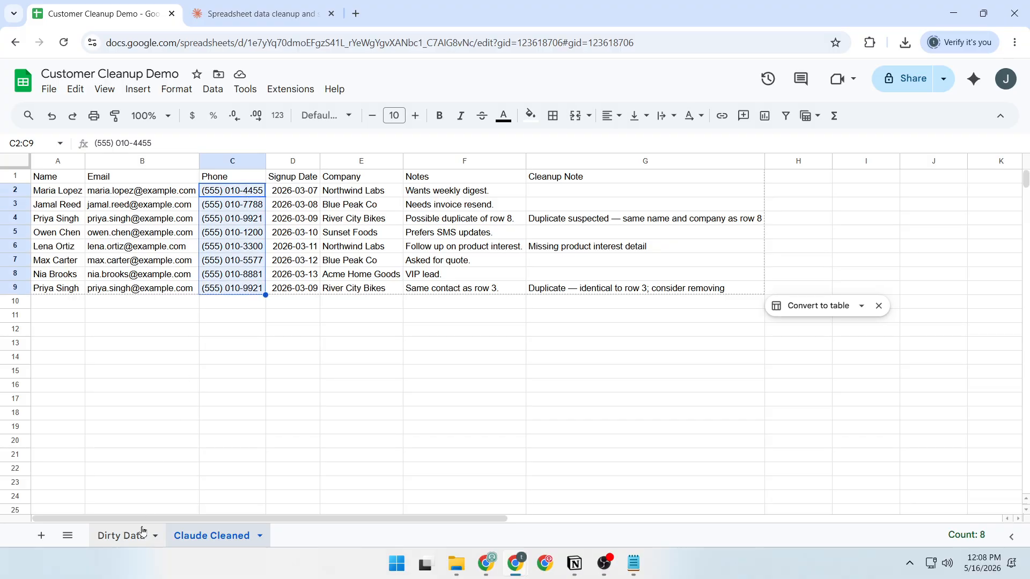
{"action": "left_click", "coordinate": [121, 536]}
{"action": "left_click_drag", "start_coordinate": [268, 193], "coordinate": [264, 288]}
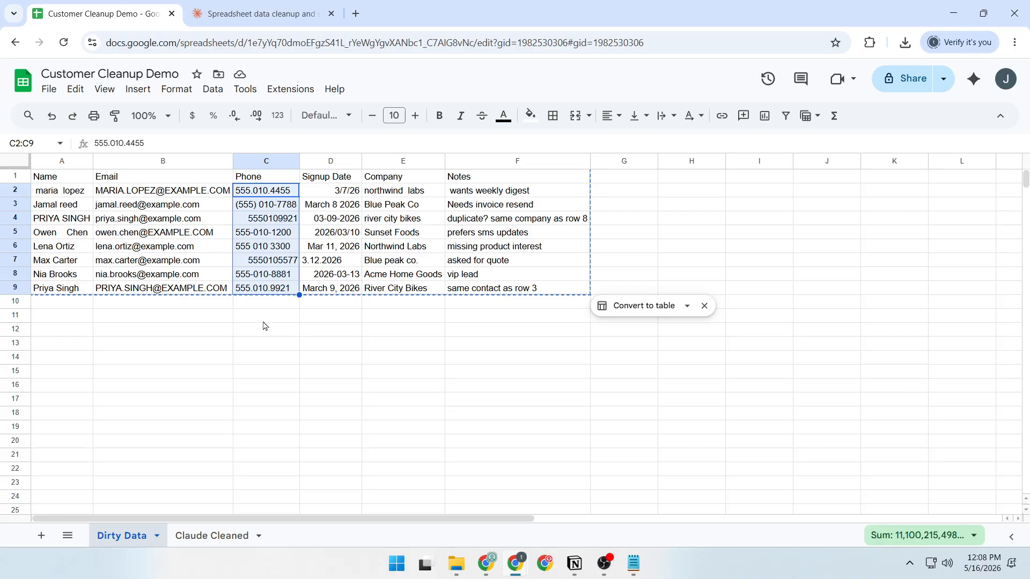
{"action": "left_click", "coordinate": [213, 535]}
{"action": "left_click", "coordinate": [334, 360]}
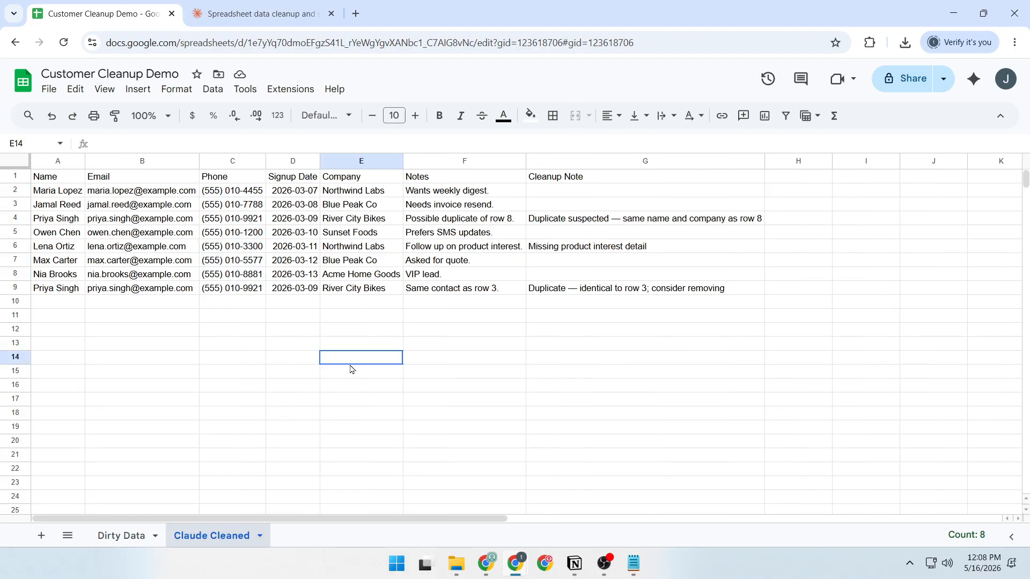
Review the Cleanup Note entries in rows 4, 6 and 9, and check the names in rows 9 and 4
{"action": "left_click", "coordinate": [575, 219]}
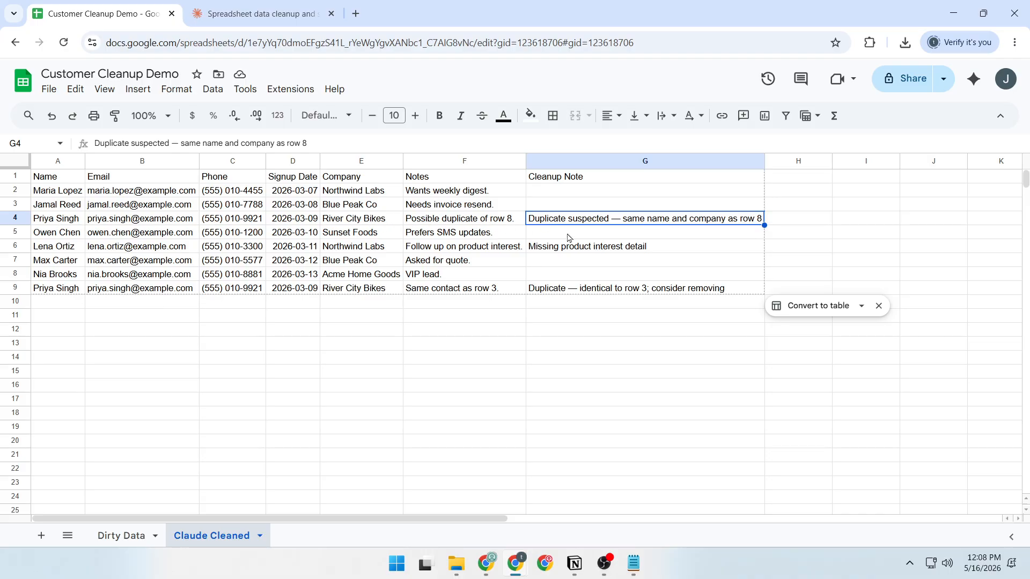
{"action": "left_click", "coordinate": [597, 251]}
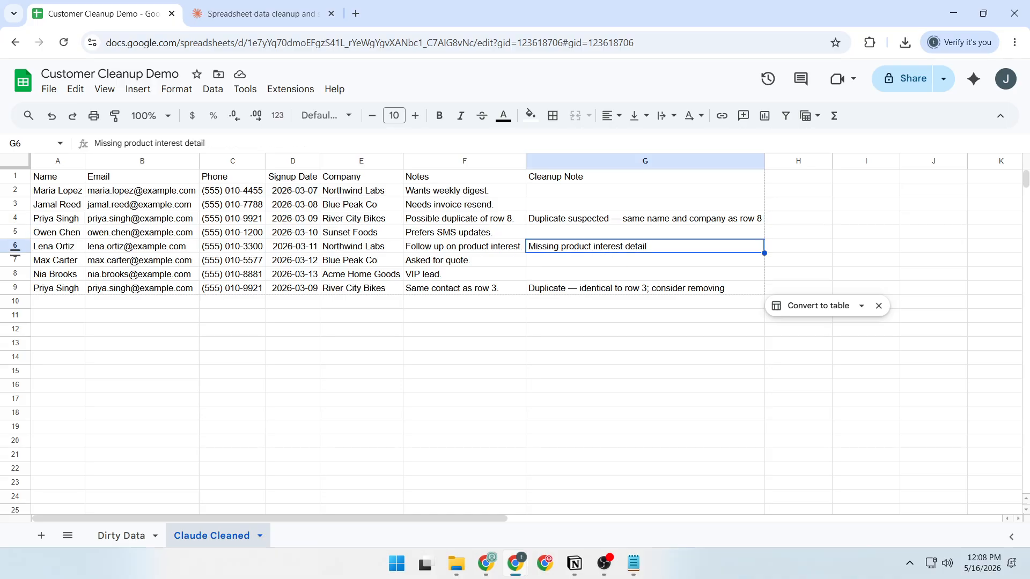
{"action": "left_click", "coordinate": [588, 290]}
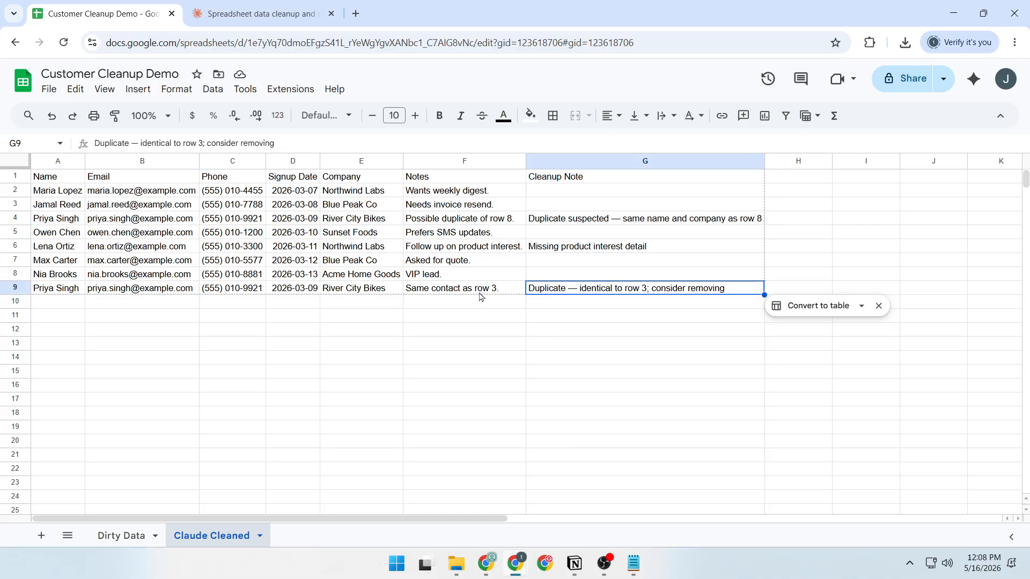
{"action": "left_click", "coordinate": [42, 292]}
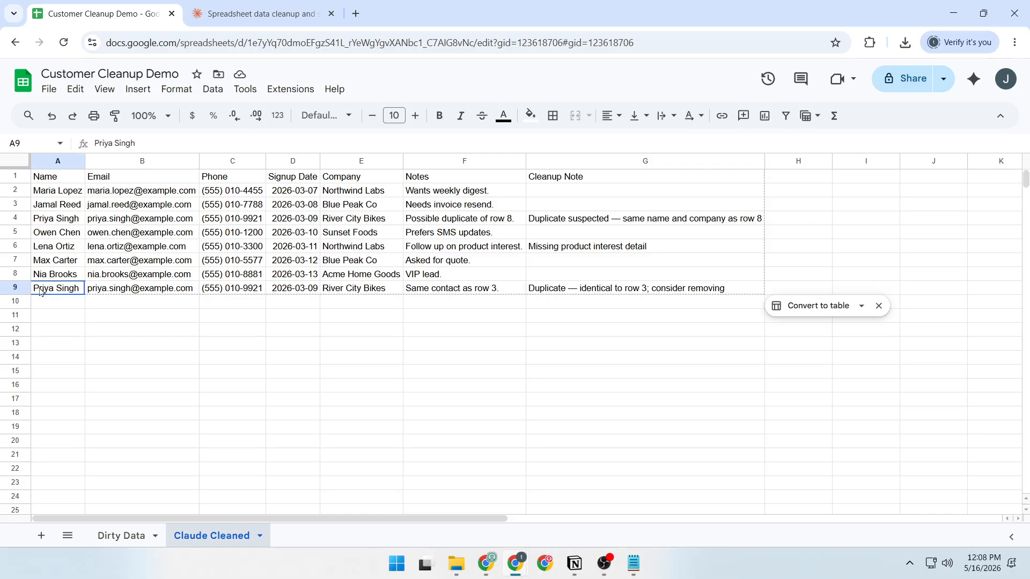
{"action": "left_click", "coordinate": [54, 227]}
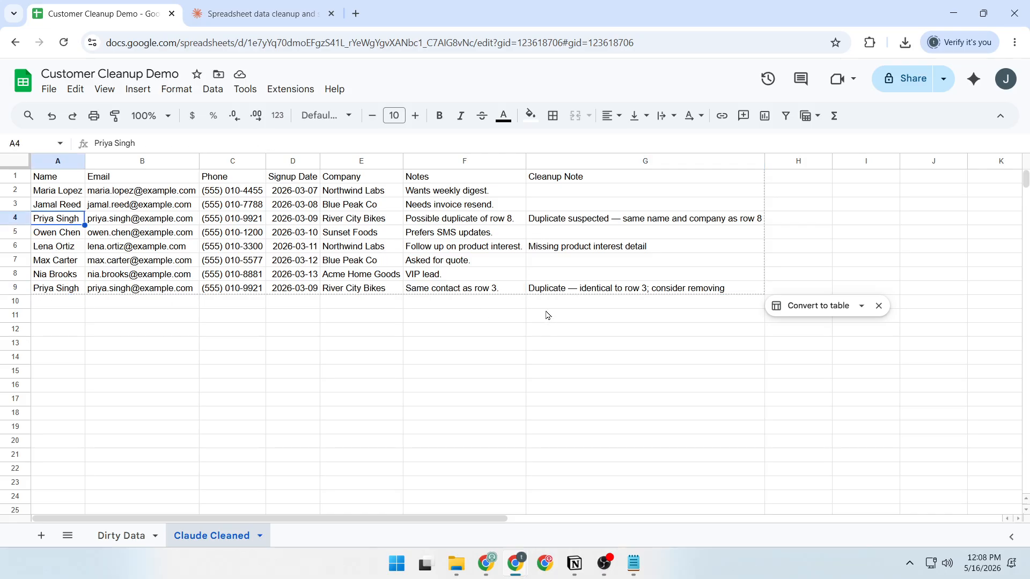
{"action": "left_click", "coordinate": [470, 321]}
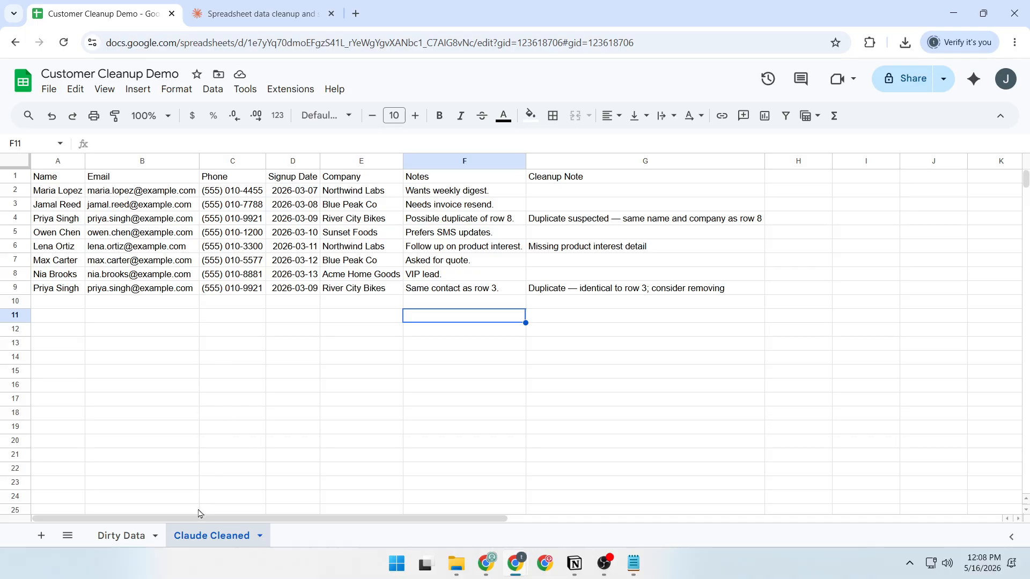
Inspect the original email entries in rows 2, 3 and 5 of Dirty Data, and return to the Claude Cleaned sheet
{"action": "left_click", "coordinate": [144, 541]}
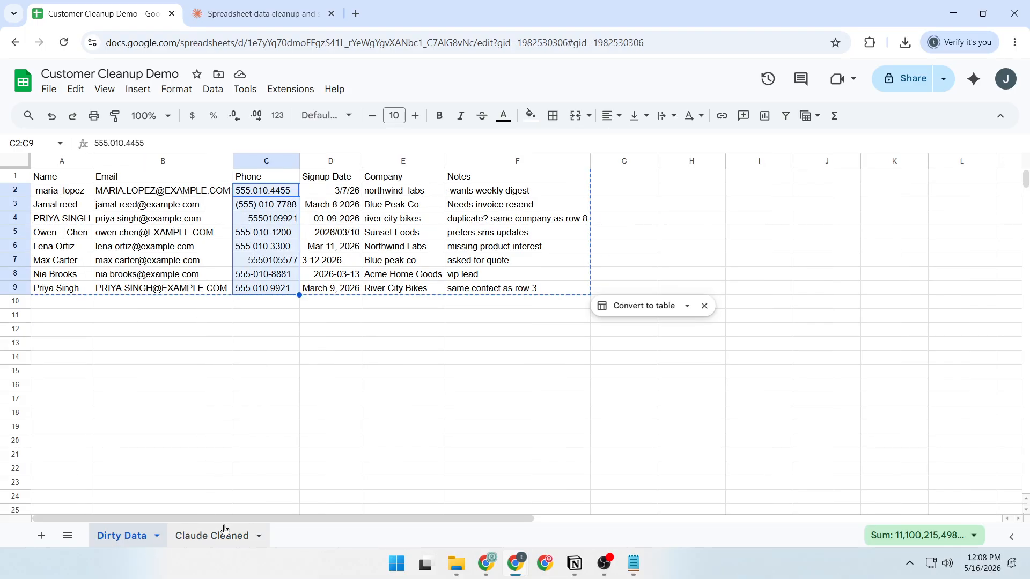
{"action": "left_click", "coordinate": [148, 196]}
{"action": "left_click", "coordinate": [148, 210]}
{"action": "left_click", "coordinate": [153, 237]}
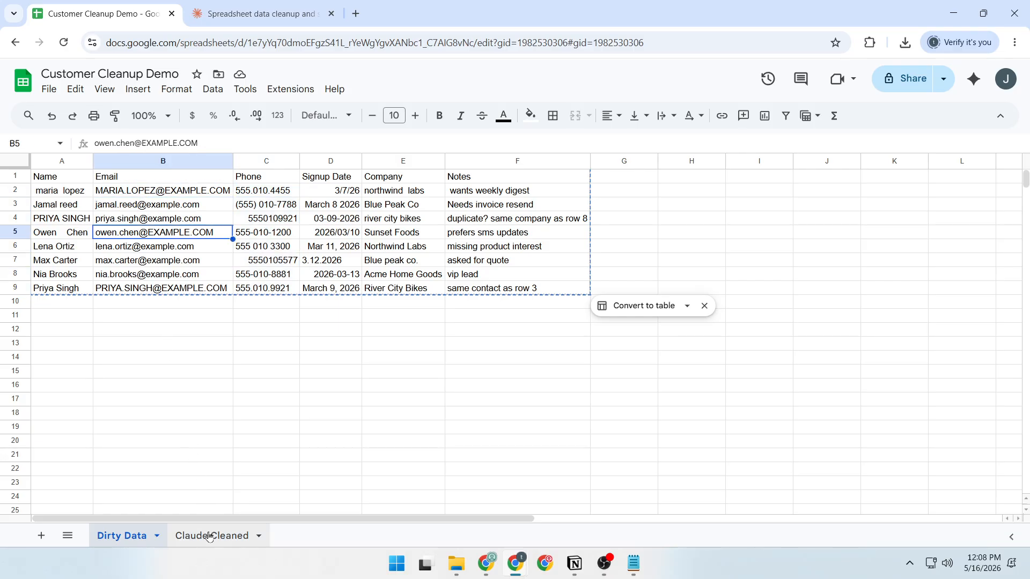
{"action": "left_click", "coordinate": [230, 535]}
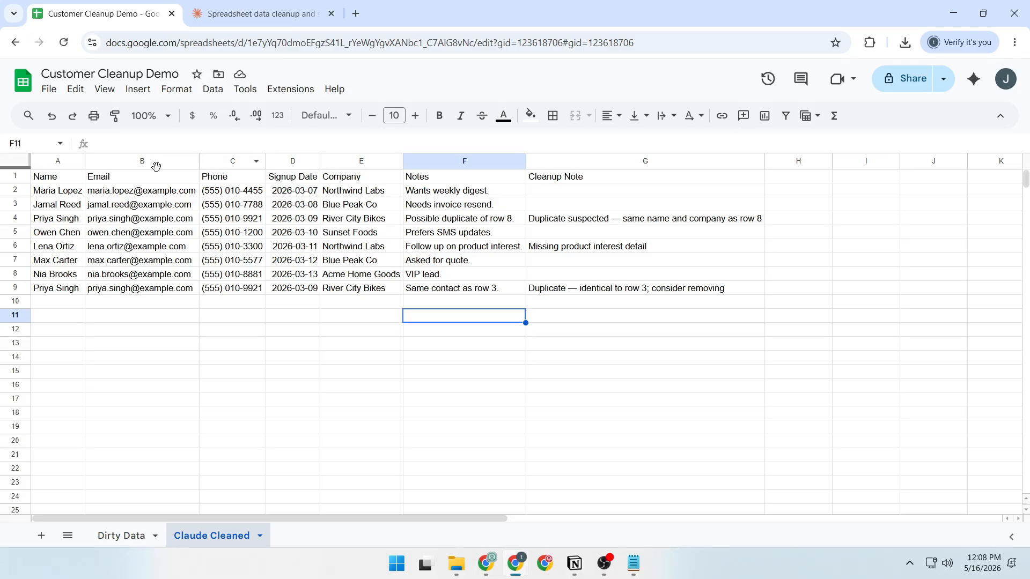